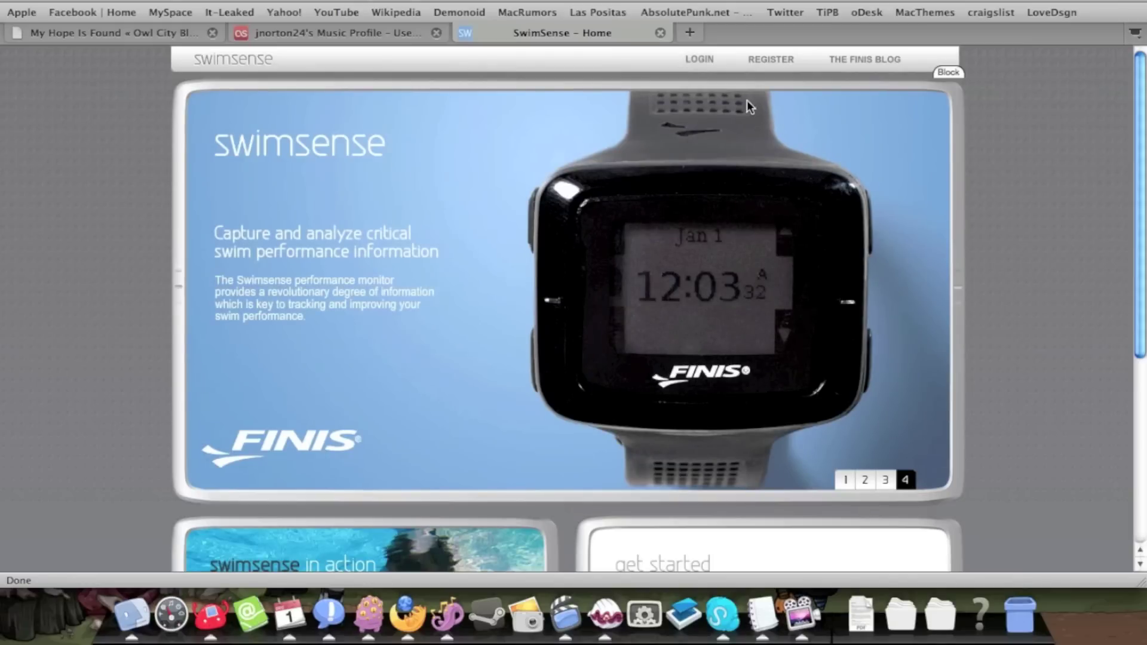
Open the LOGIN form from the SwimSense home page's top navigation
left_click(708, 58)
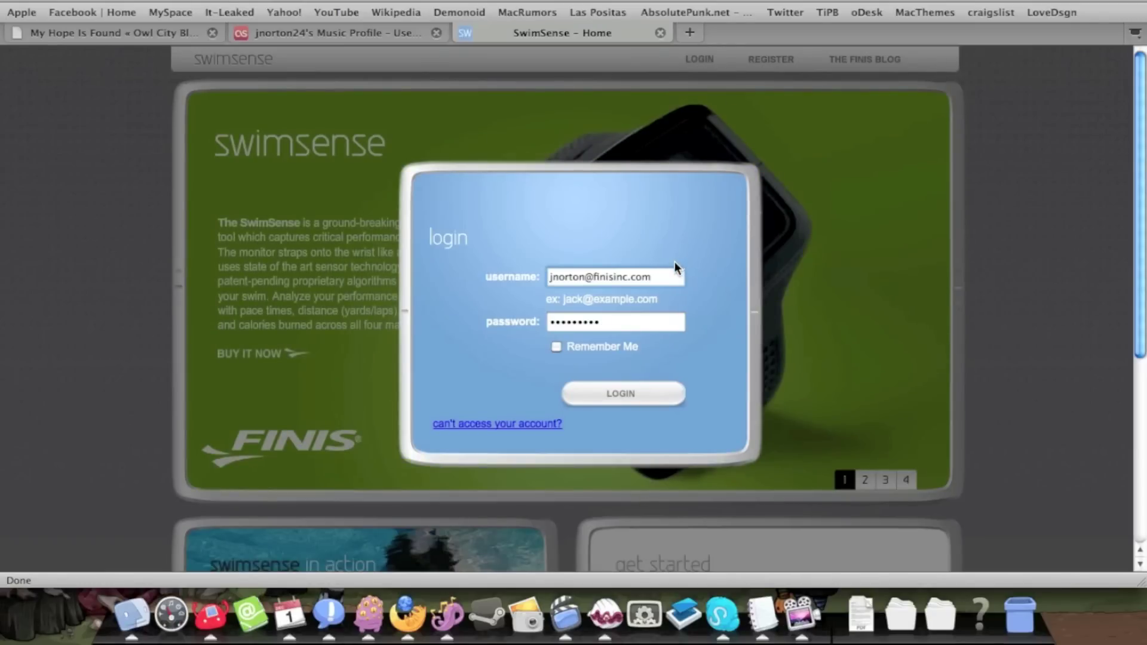
Sign in with the pre-filled username and password to reach the dashboard
left_click_drag(653, 276, 543, 278)
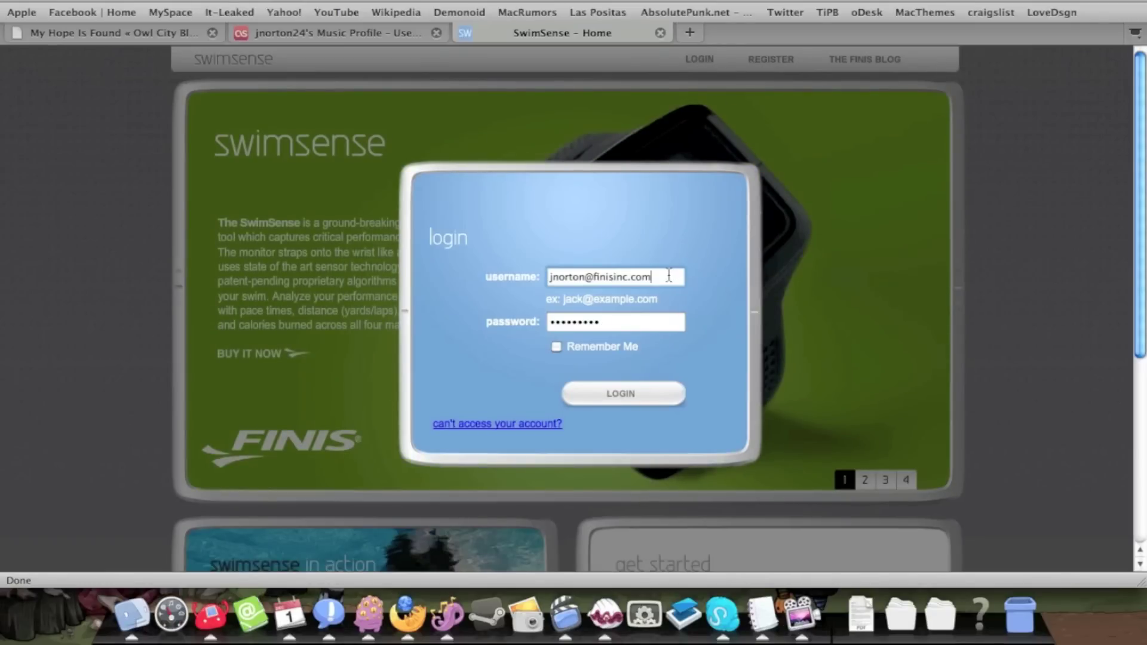
left_click(617, 323)
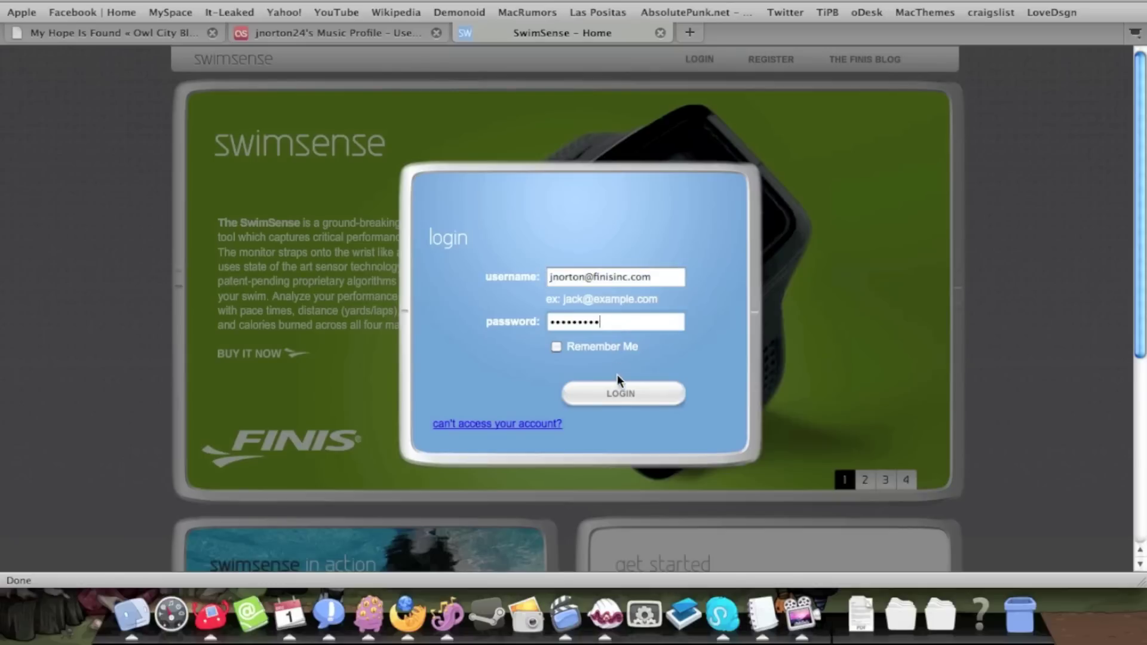
left_click(615, 399)
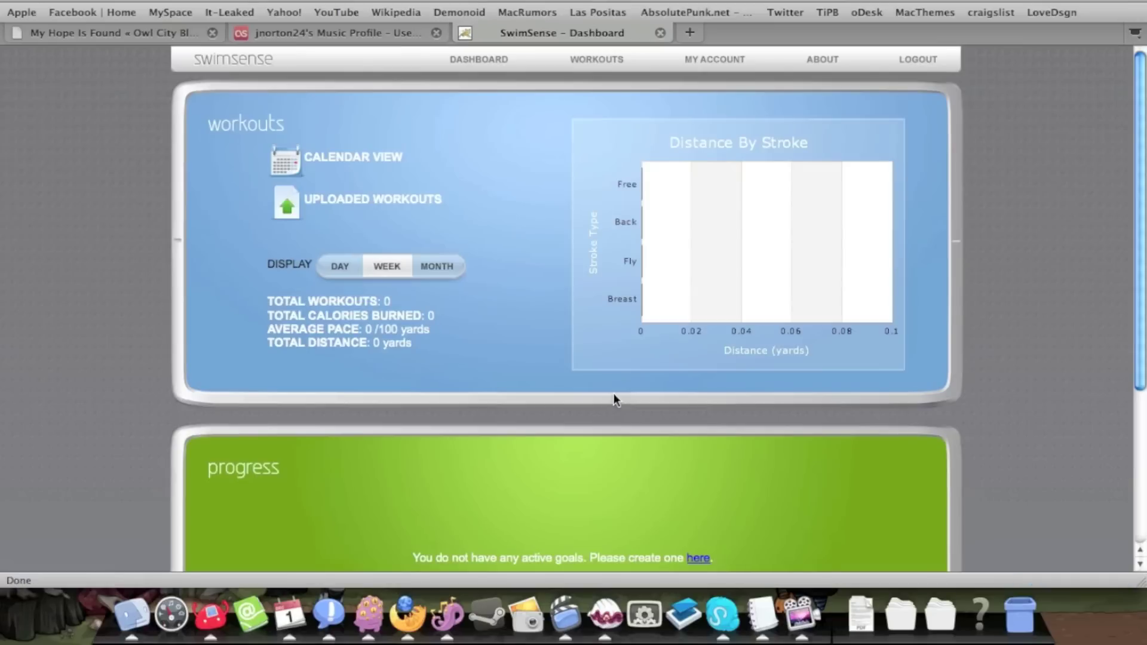
mouse_move(715, 59)
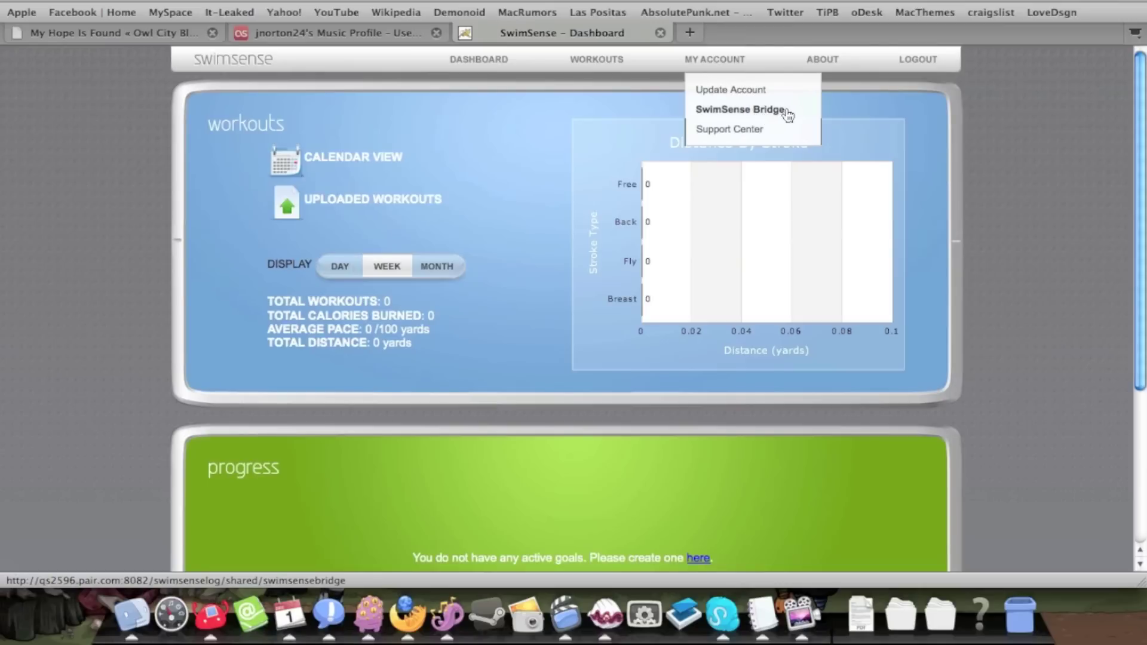
Go to SwimSense Bridge from the MY ACCOUNT menu to start the download
left_click(788, 112)
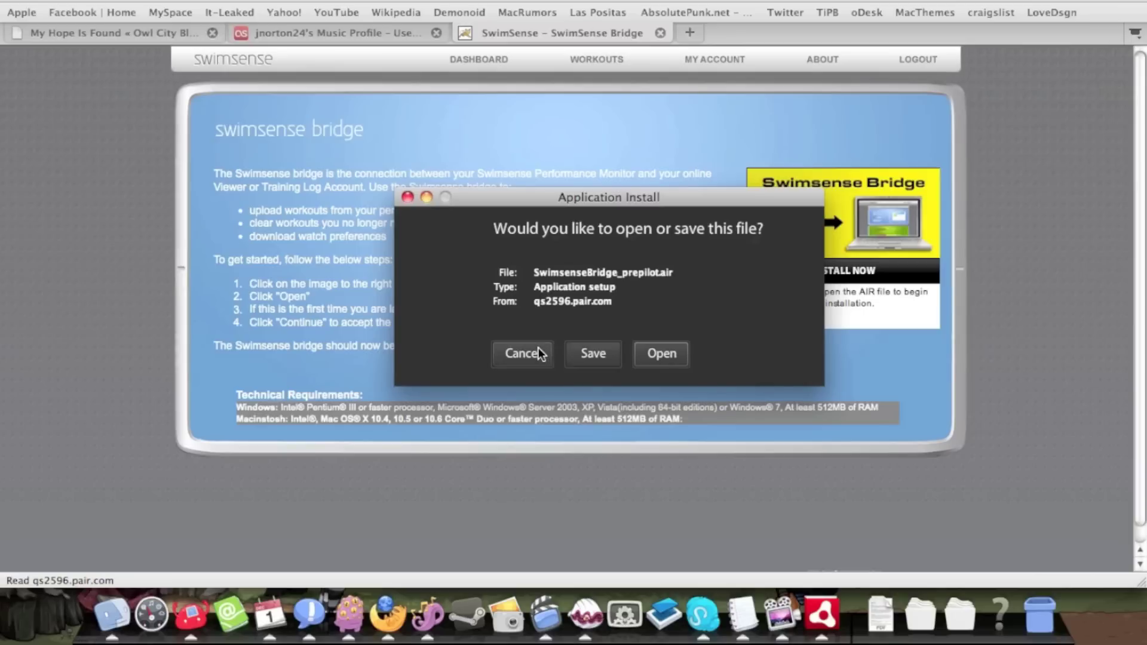
Install SwimsenseBridge_prepilot.air as The FINIS SwimsenseBridge into /Applications
left_click(677, 357)
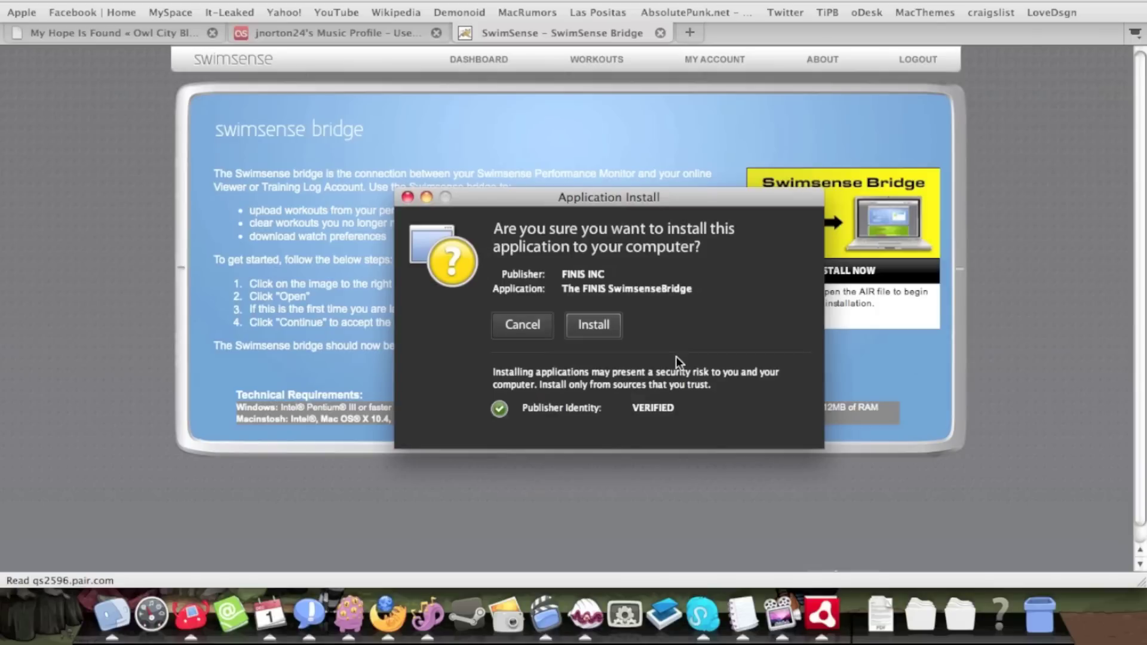
left_click(593, 325)
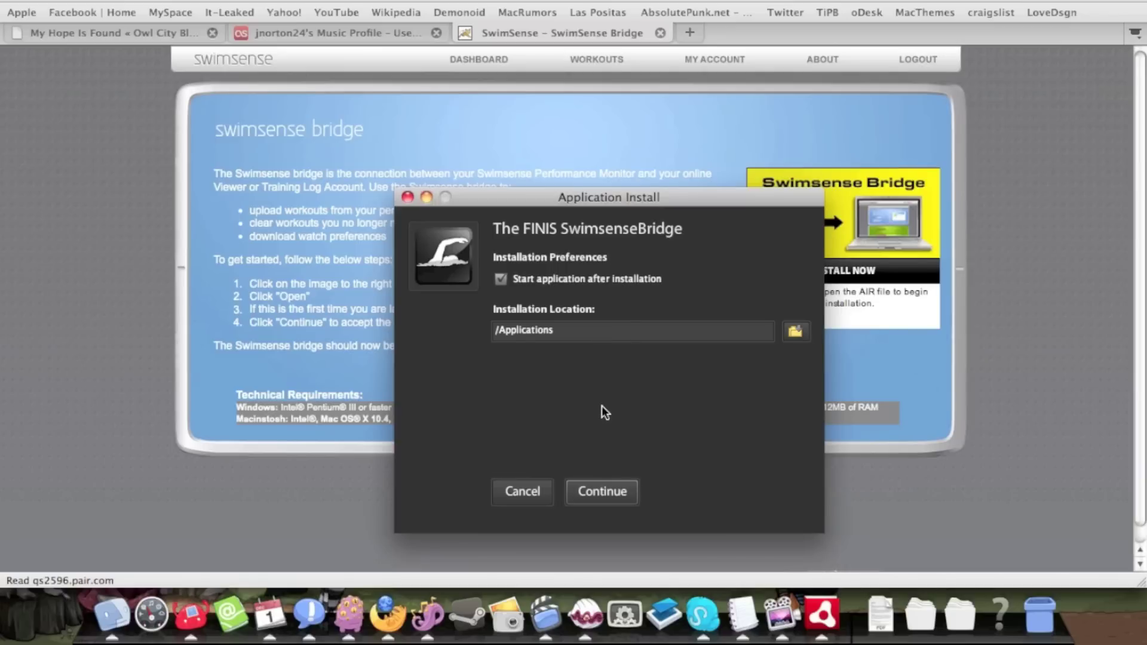
left_click(598, 488)
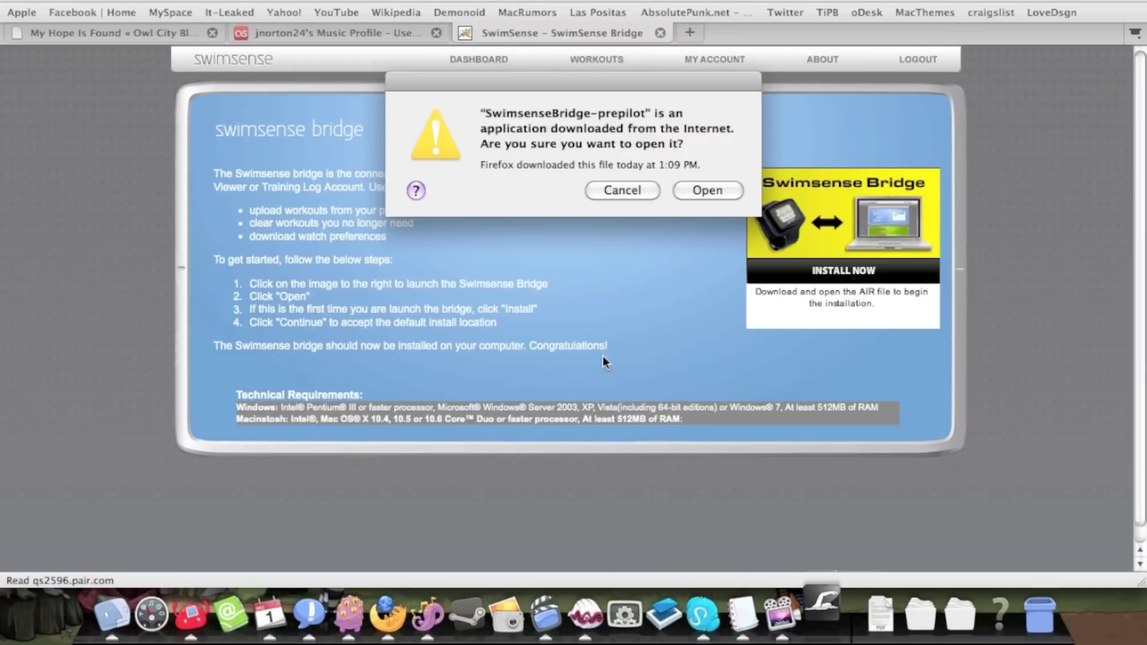
Accept the macOS downloaded-app warning to launch the Swimsense Bridge application
left_click(691, 193)
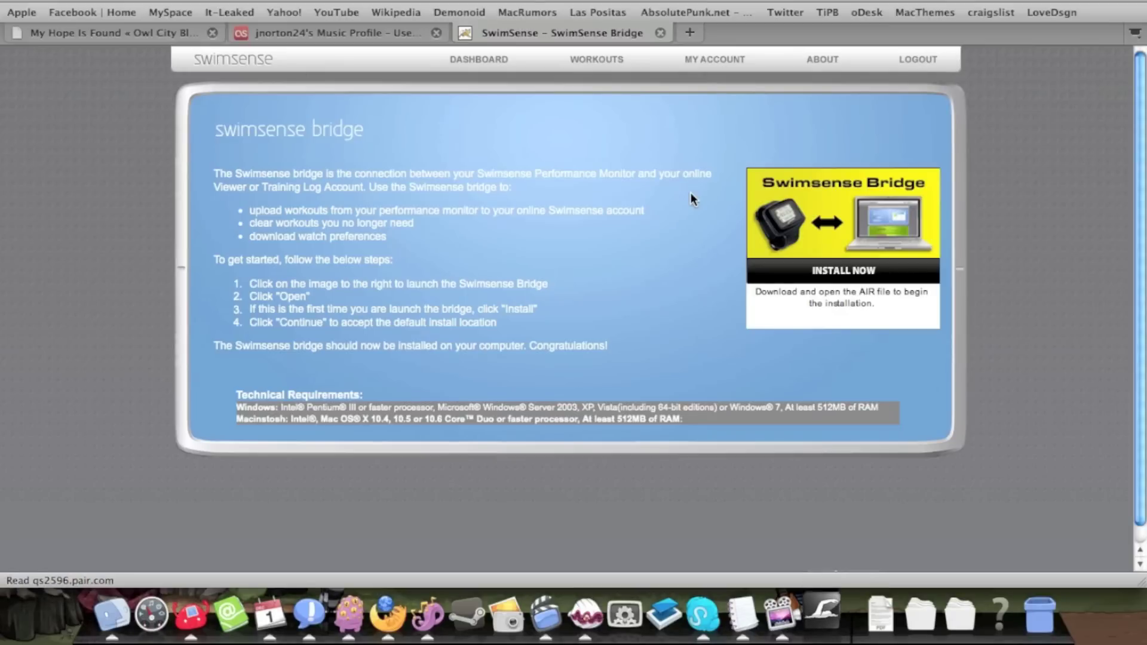